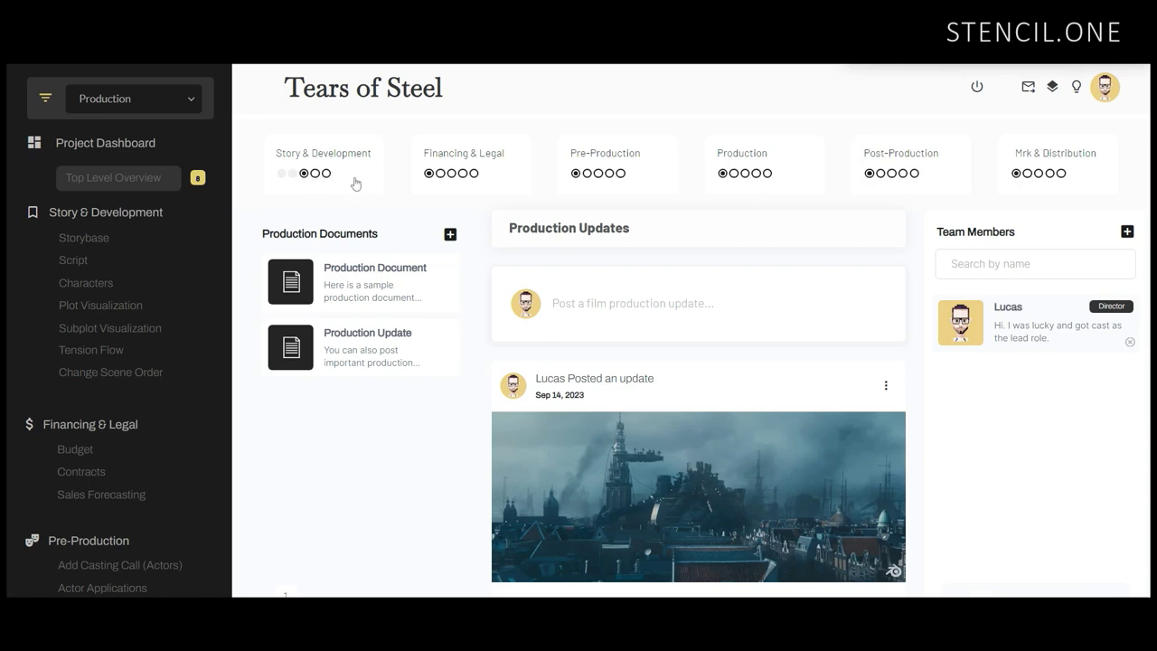
Step: Tick First draft completed in the Story & Development checklist and close the dialog
{"action": "left_click", "coordinate": [358, 184]}
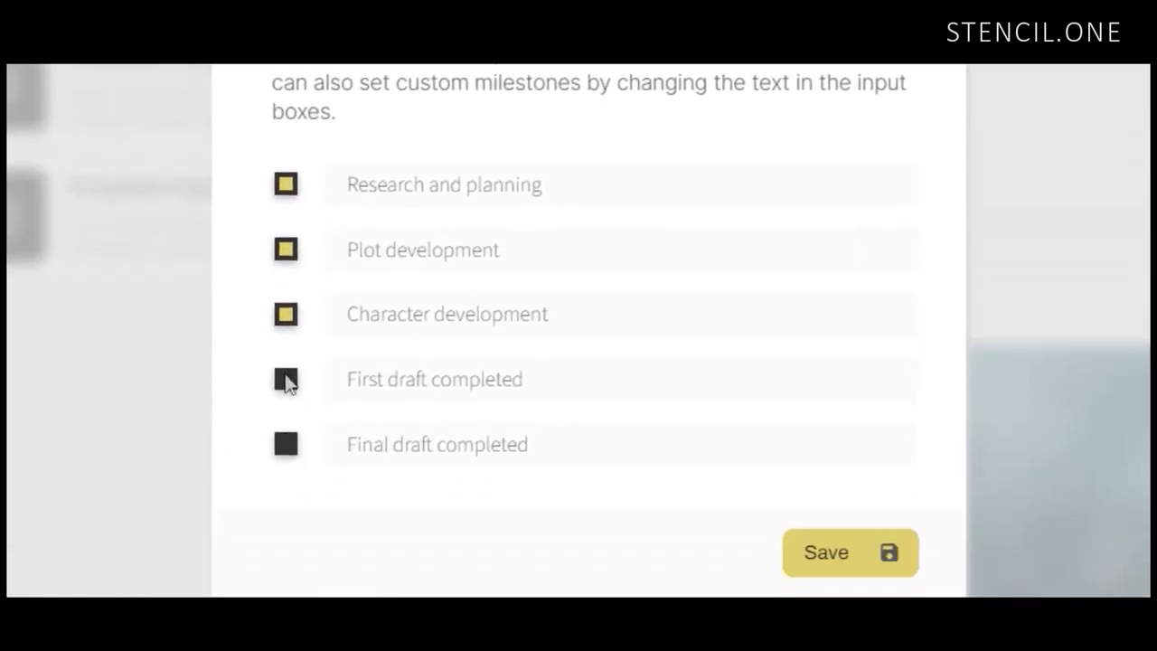
{"action": "left_click", "coordinate": [287, 314]}
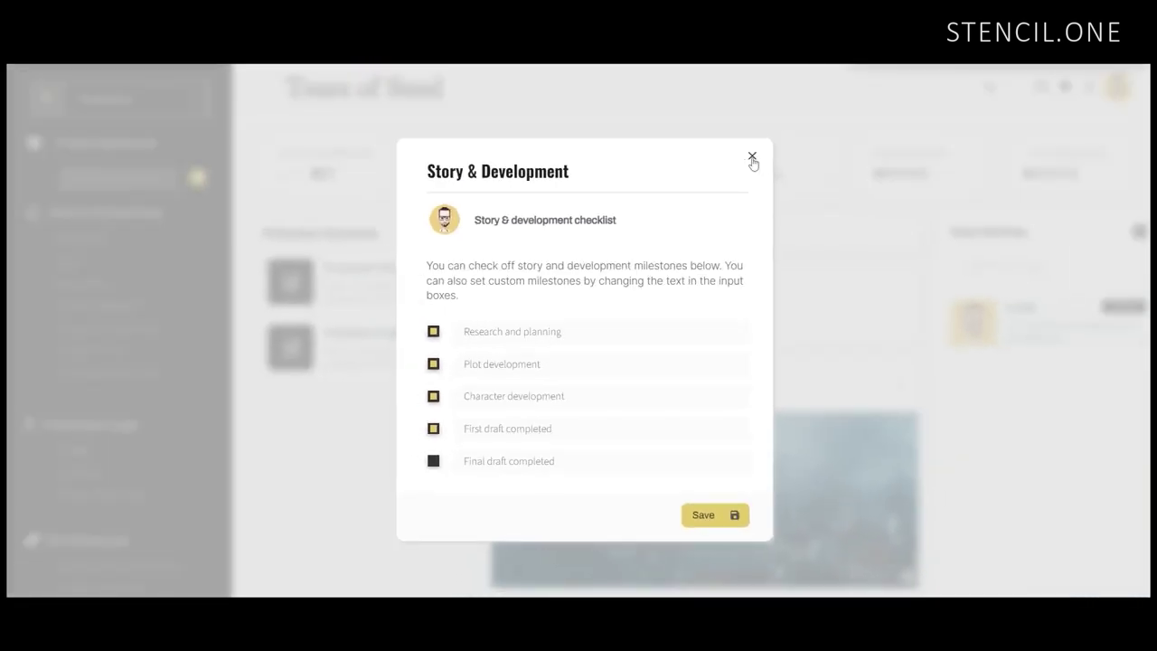
{"action": "left_click", "coordinate": [752, 158]}
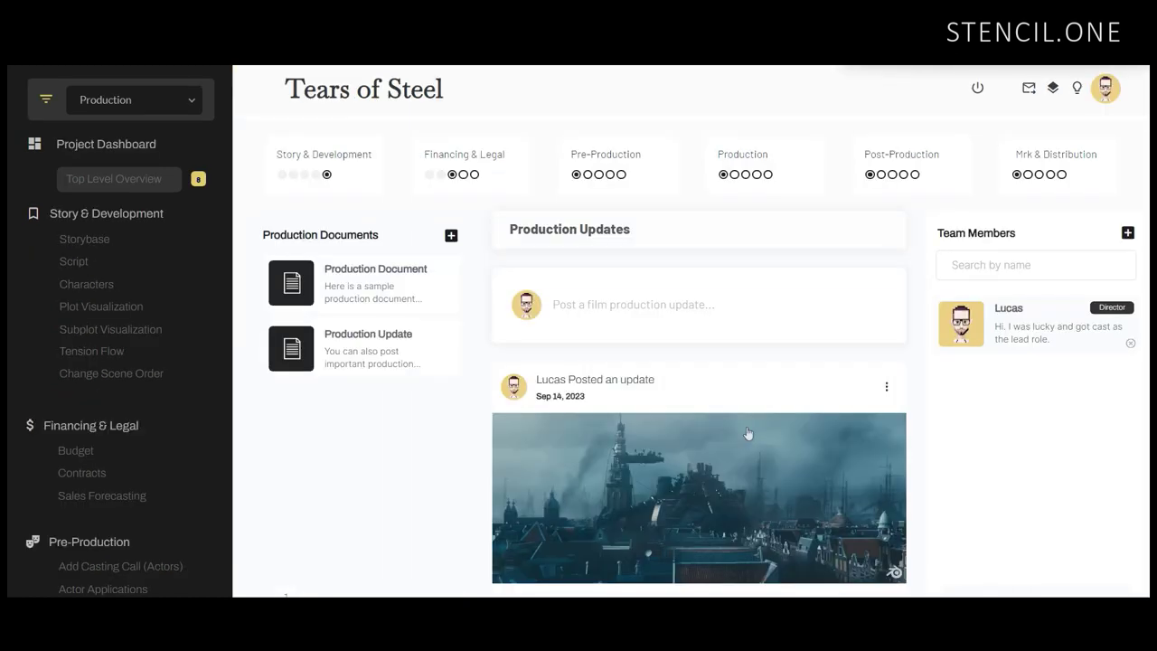
Step: Dismiss the production update dialog and open the Script editor, scrolling through Scene 3
{"action": "left_click", "coordinate": [652, 316]}
{"action": "left_click", "coordinate": [823, 122]}
{"action": "left_click", "coordinate": [73, 263]}
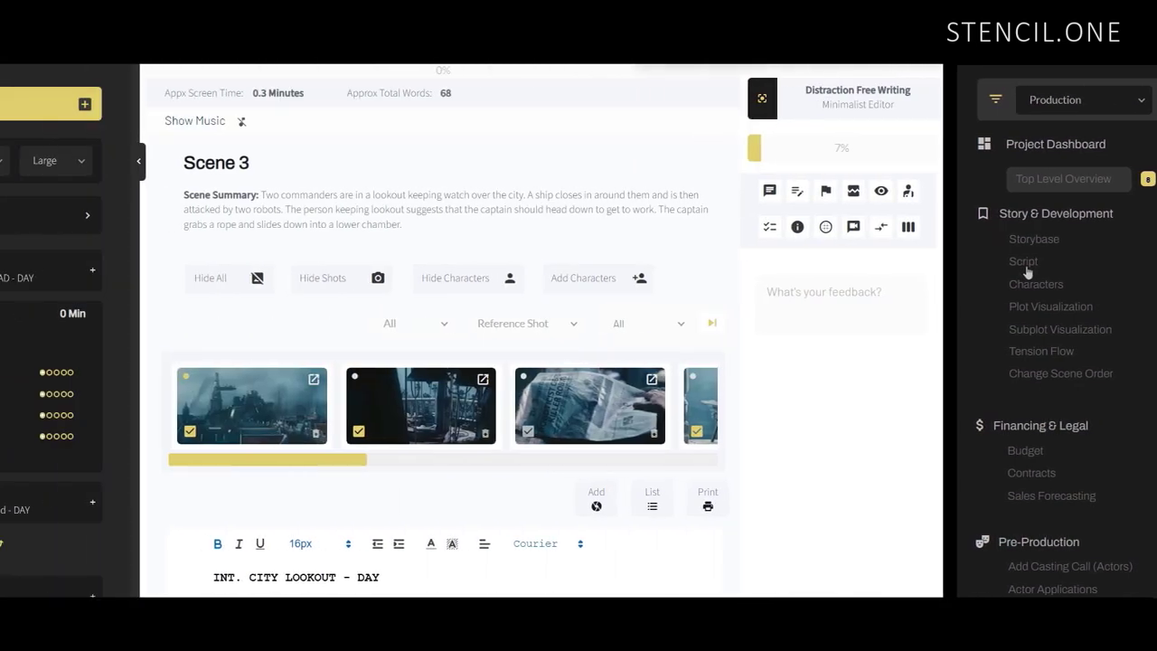
{"action": "scroll", "coordinate": [679, 360], "scroll_direction": "down", "scroll_amount": 5}
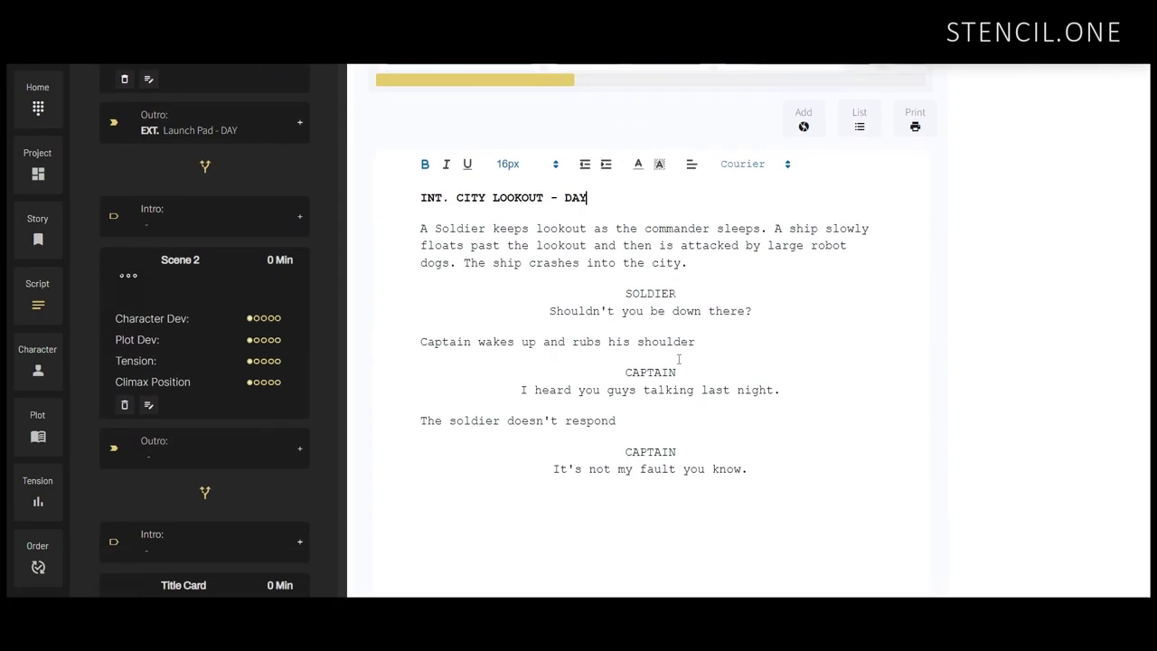
{"action": "scroll", "coordinate": [679, 360], "scroll_direction": "up", "scroll_amount": 6}
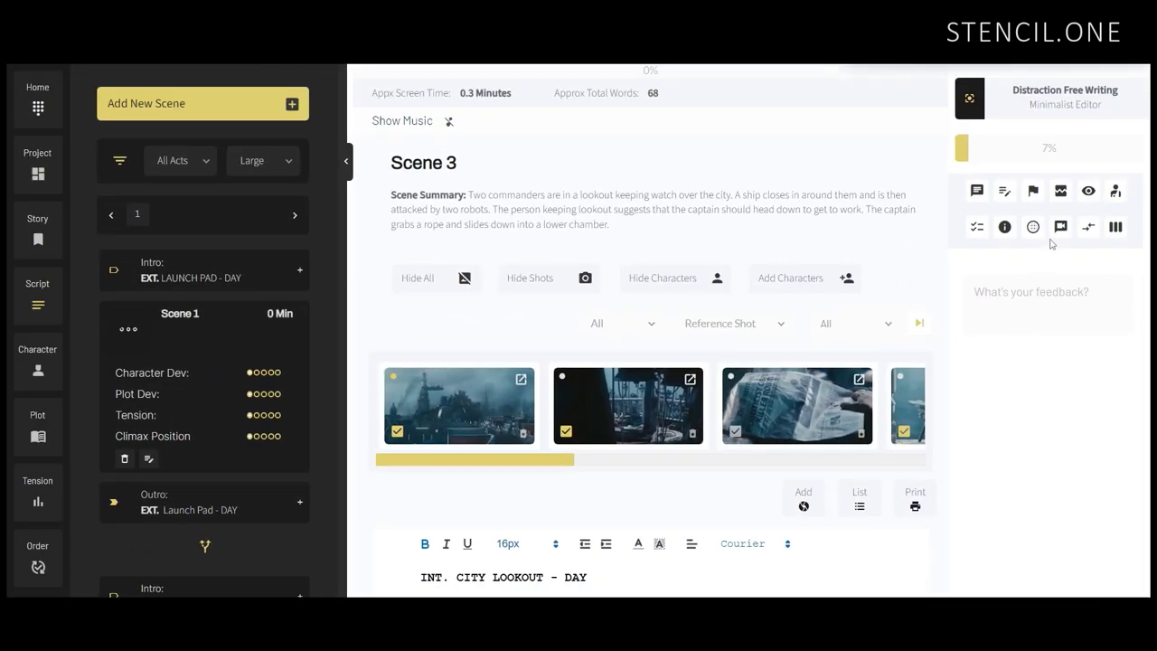
Step: Check off D1 Scene Purpose and D1 Clear Motivation in Scene 3's dramatic elements checklist
{"action": "left_click", "coordinate": [977, 230]}
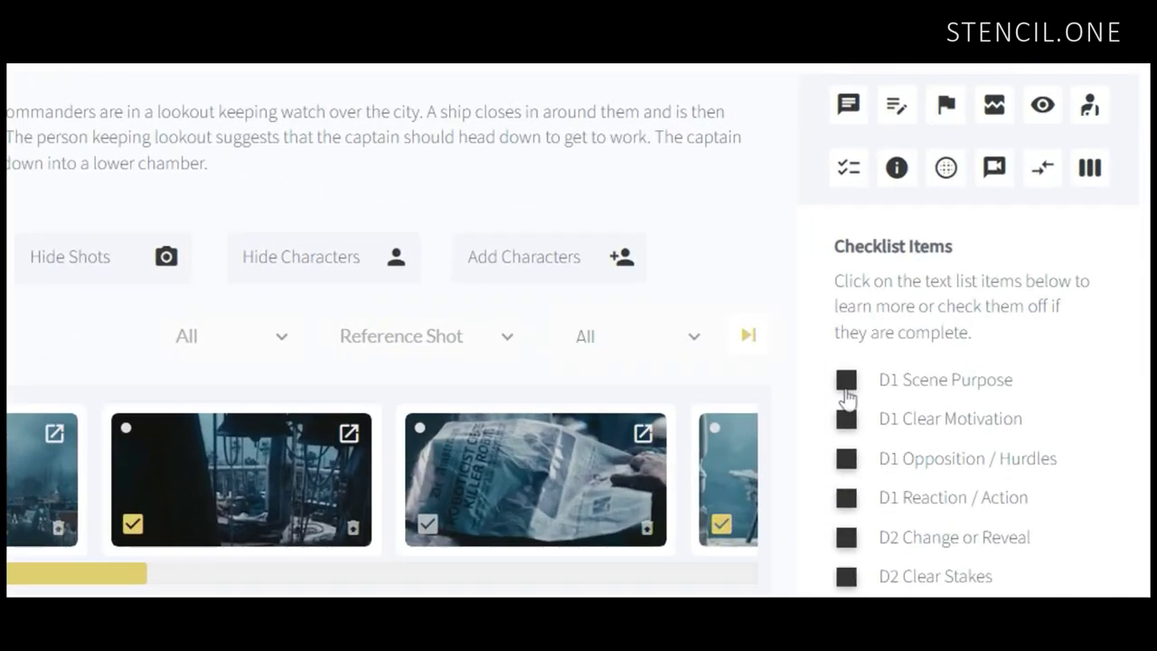
{"action": "left_click", "coordinate": [846, 386]}
{"action": "left_click", "coordinate": [846, 421]}
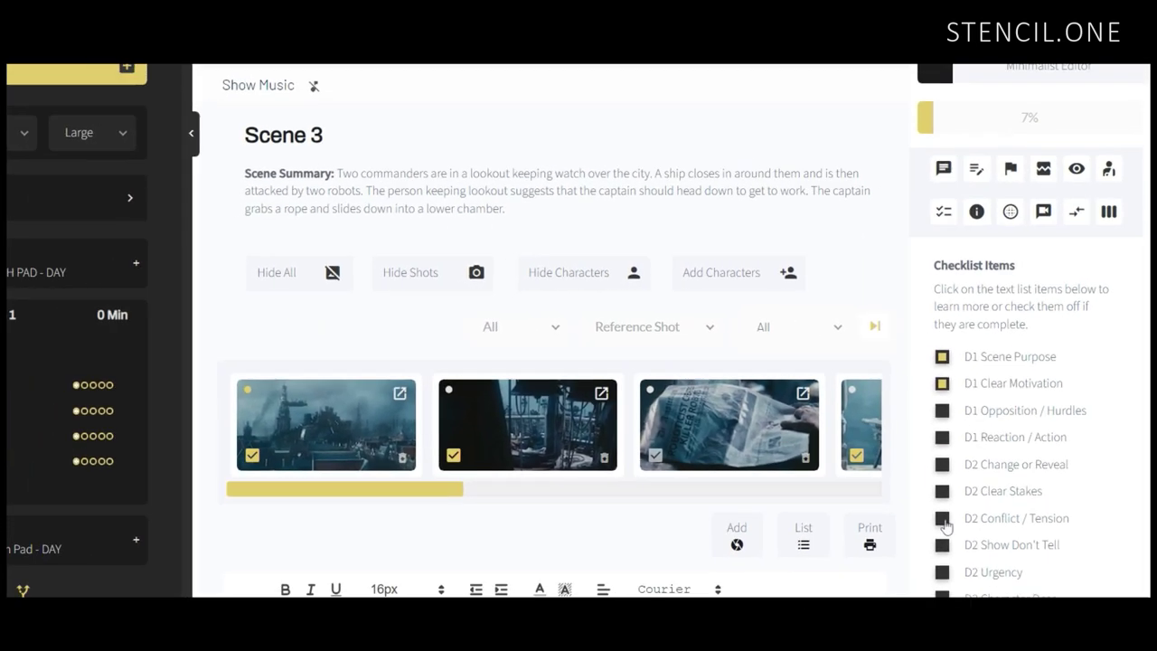
{"action": "scroll", "coordinate": [945, 525], "scroll_direction": "down", "scroll_amount": 3}
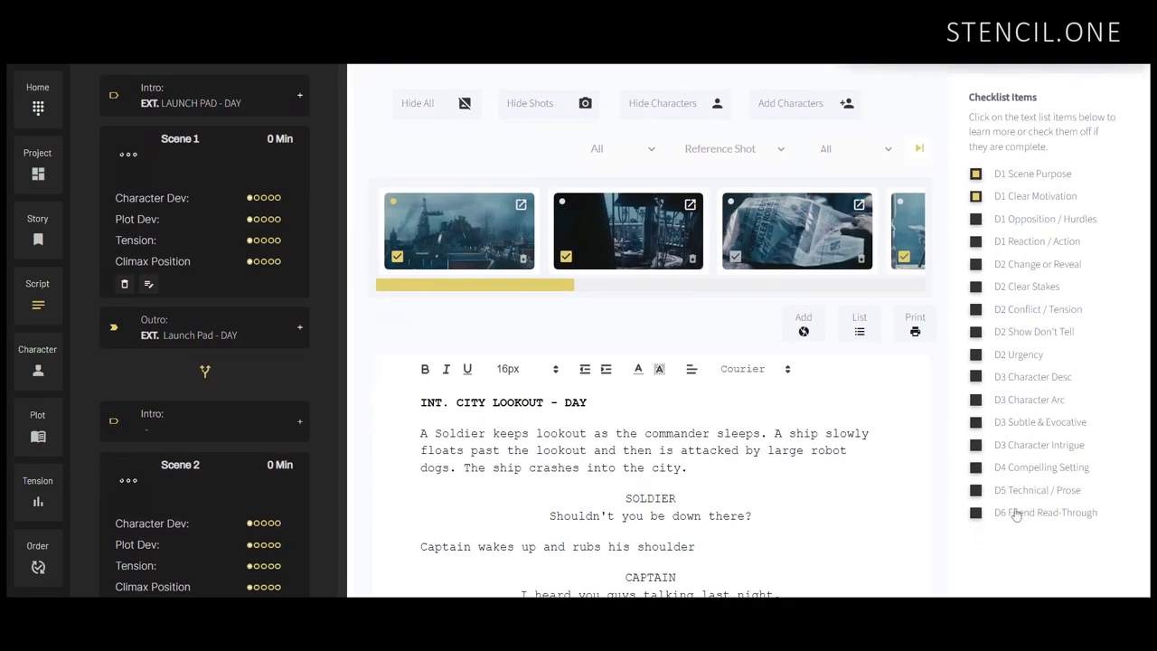
{"action": "scroll", "coordinate": [1065, 514], "scroll_direction": "up", "scroll_amount": 1}
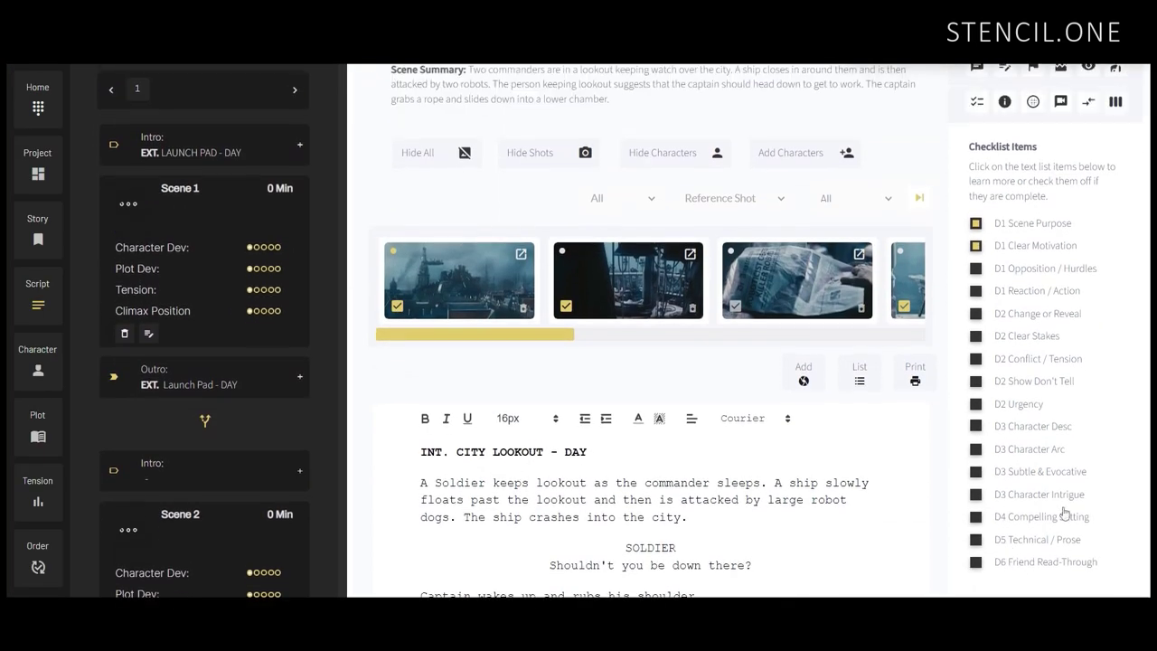
Step: Read and close the guidance panels for scene purpose and character motivation
{"action": "left_click", "coordinate": [1020, 233]}
{"action": "scroll", "coordinate": [886, 226], "scroll_direction": "up", "scroll_amount": 2}
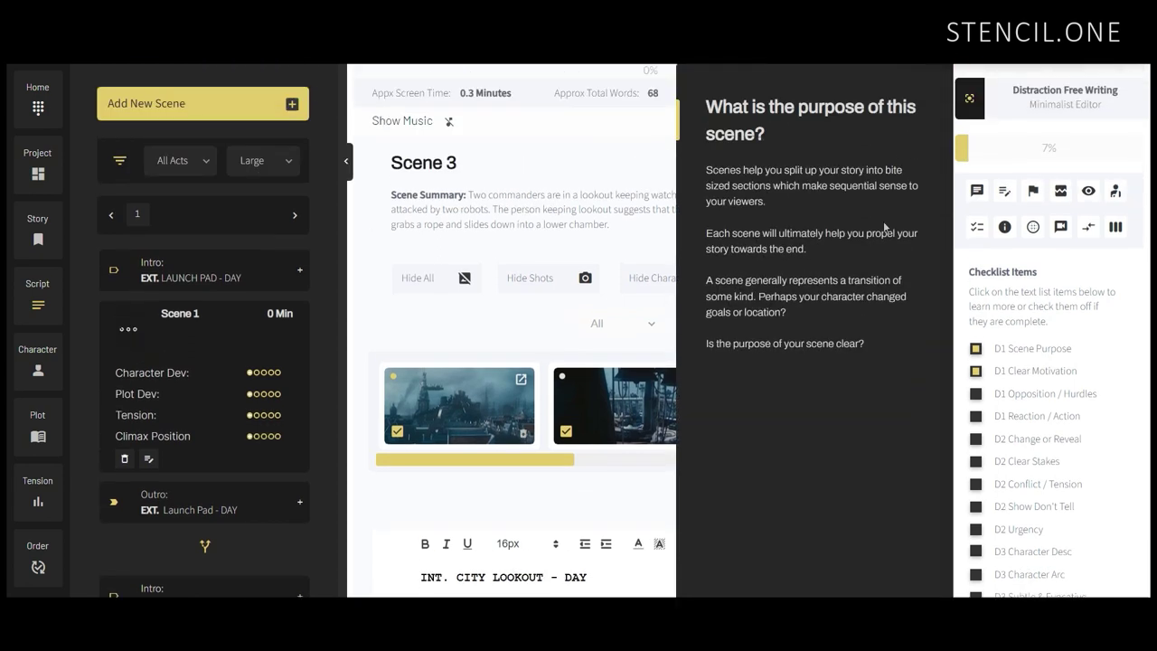
{"action": "left_click", "coordinate": [623, 225]}
{"action": "left_click", "coordinate": [1035, 374]}
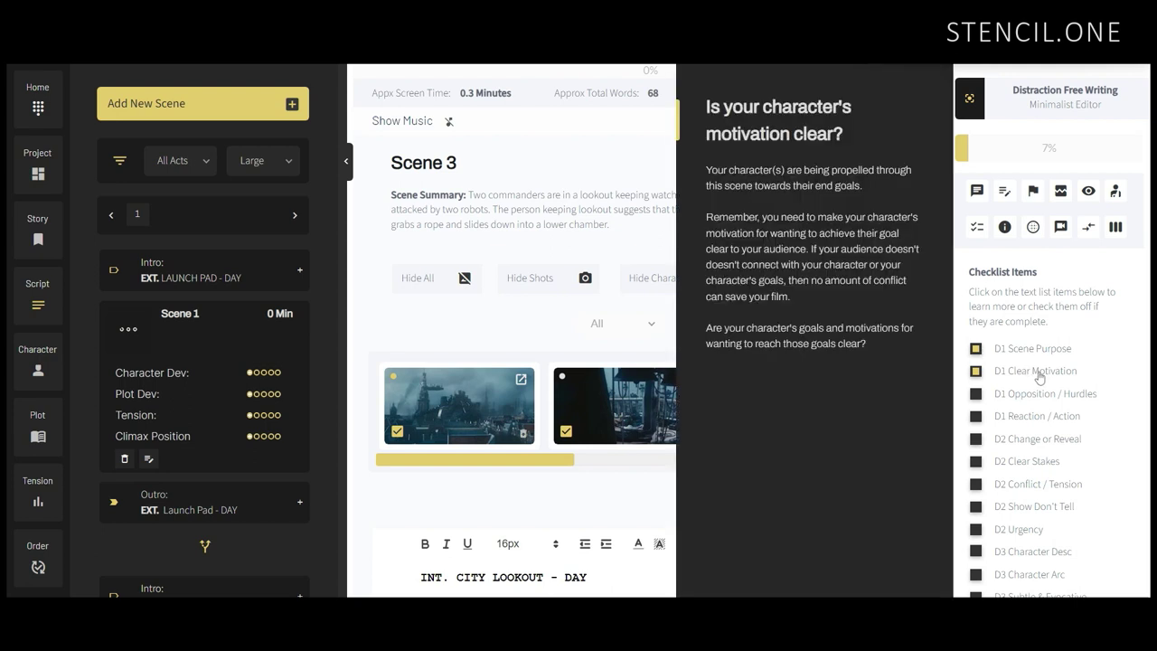
{"action": "left_click", "coordinate": [606, 197]}
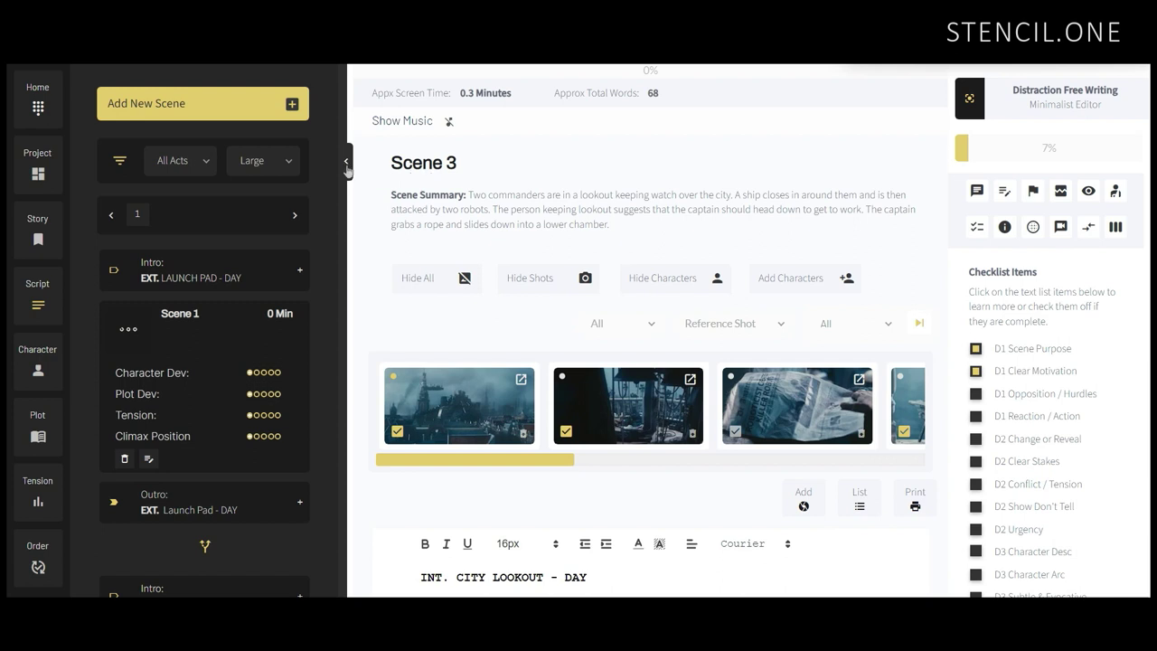
Step: Collapse the scene list to widen the editor, then bring it back
{"action": "left_click", "coordinate": [347, 166]}
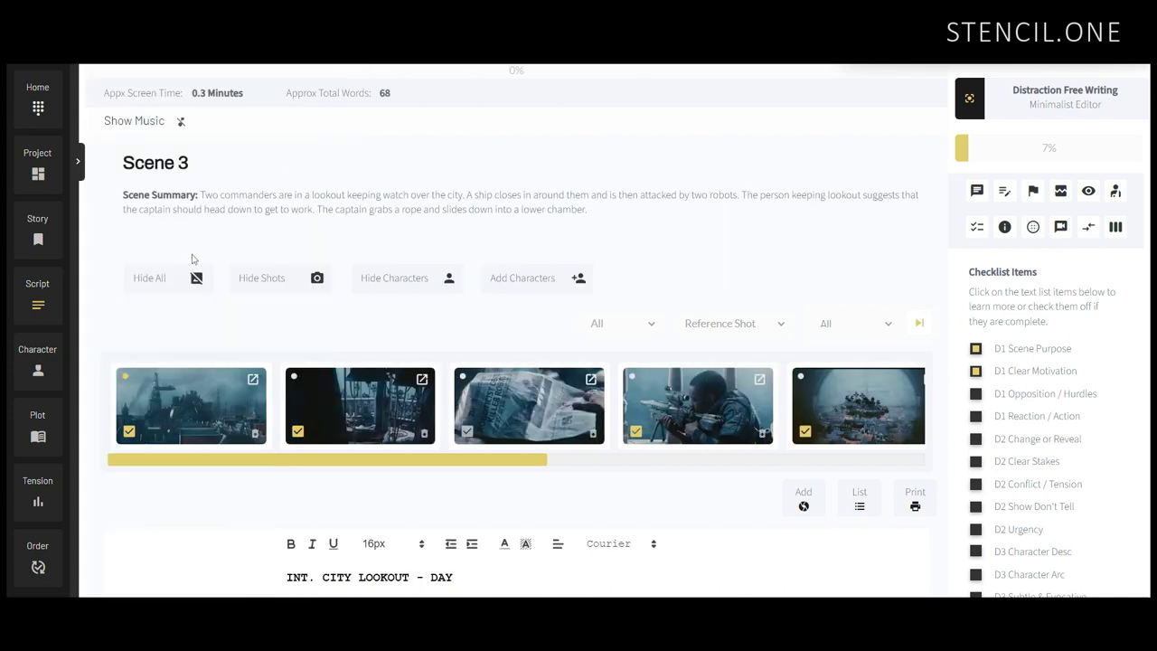
{"action": "left_click", "coordinate": [79, 163]}
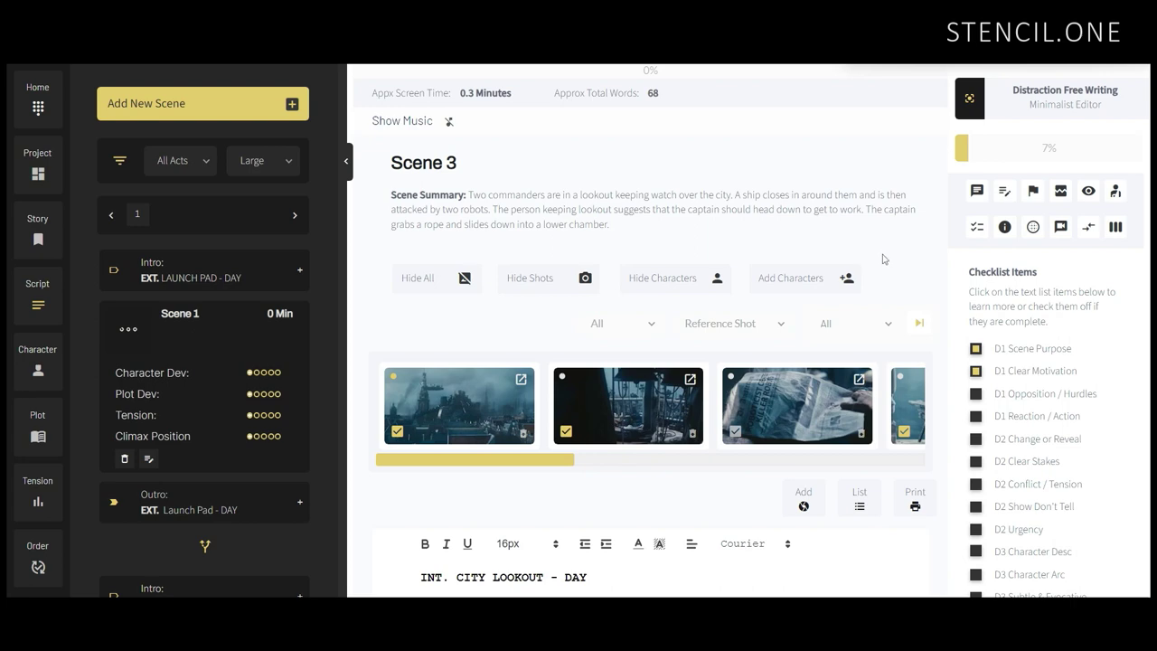
{"action": "left_click_drag", "start_coordinate": [563, 458], "coordinate": [258, 511]}
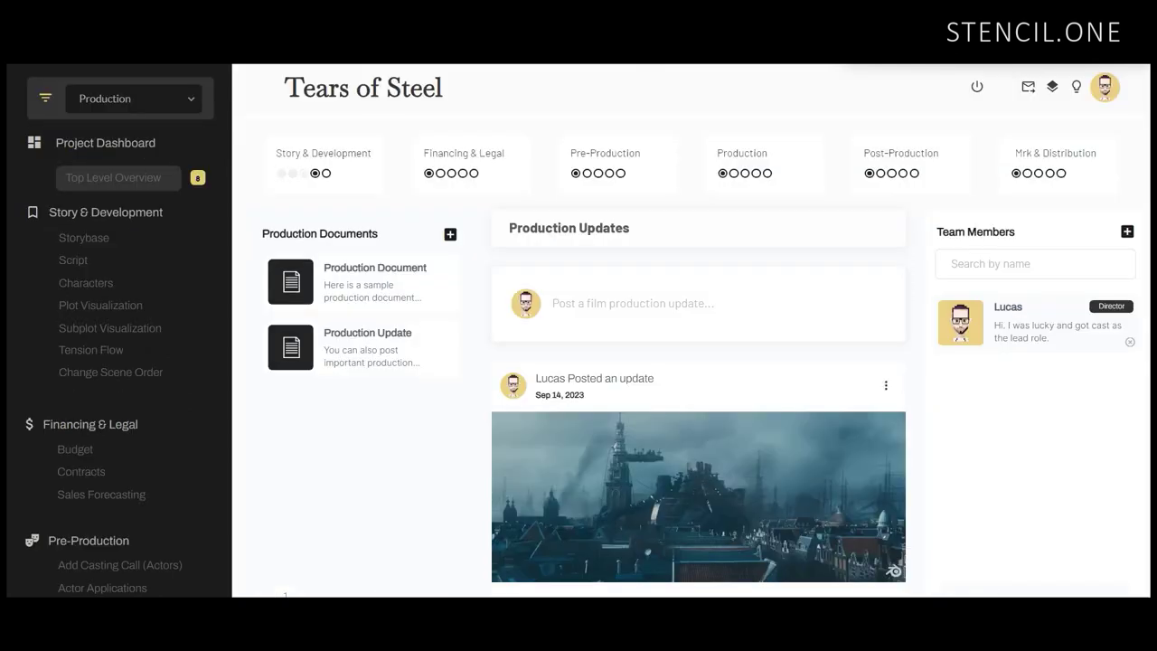
Step: Mark Production schedule and Casting release forms done in Financing & Legal and save
{"action": "left_click", "coordinate": [349, 178]}
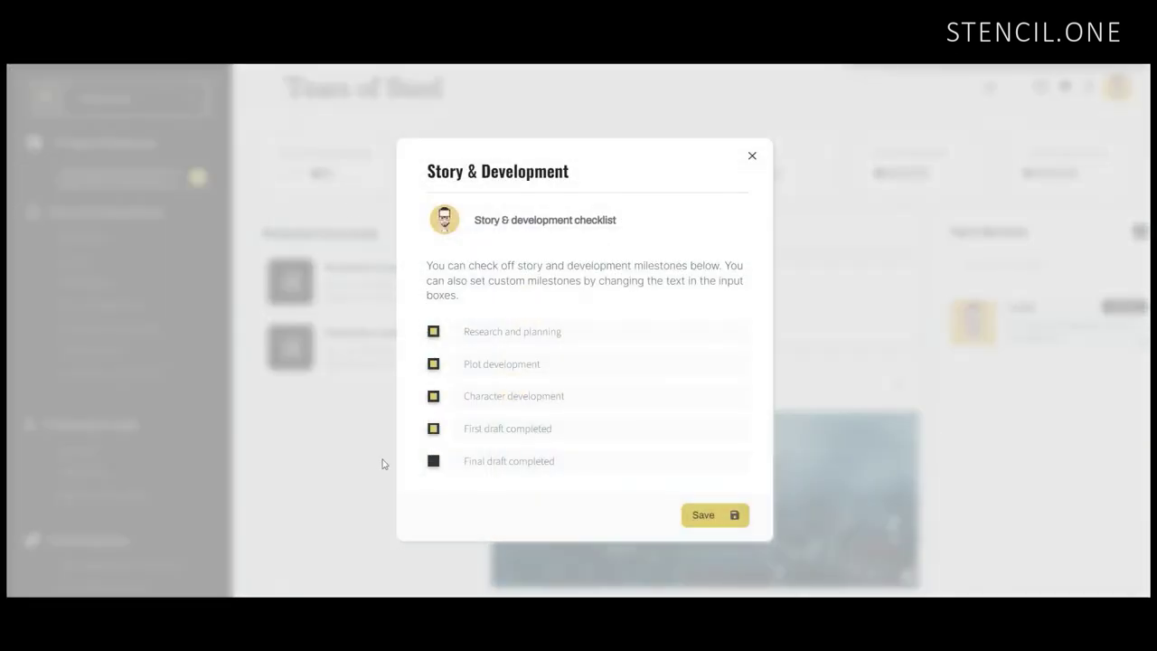
{"action": "left_click", "coordinate": [381, 464]}
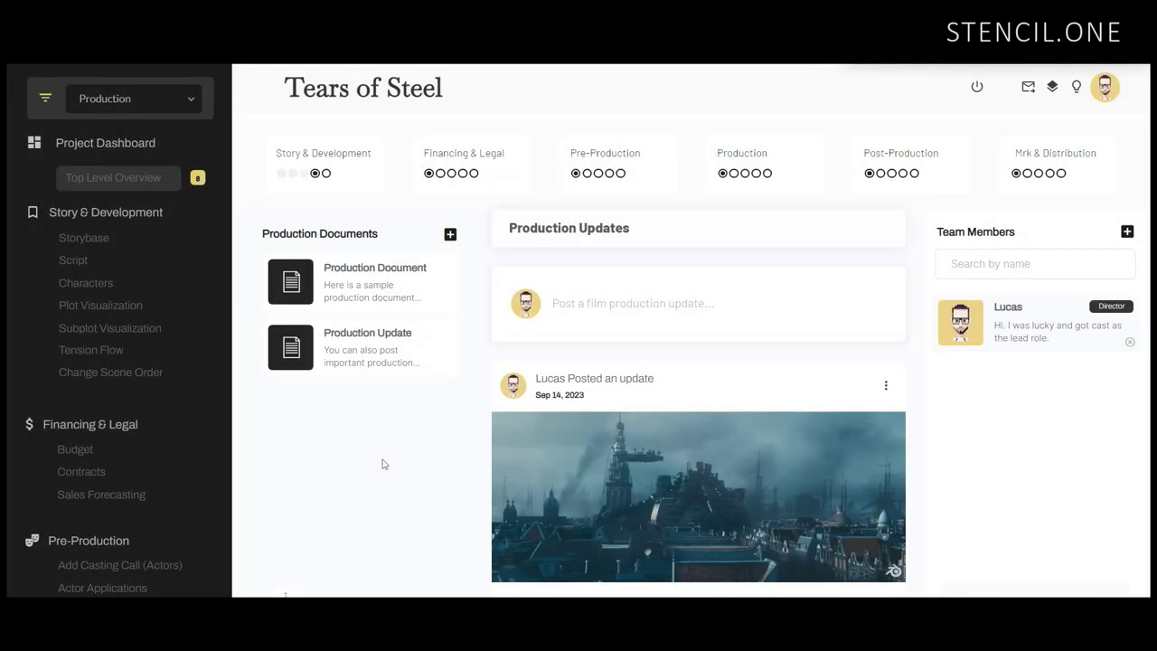
{"action": "left_click", "coordinate": [499, 181]}
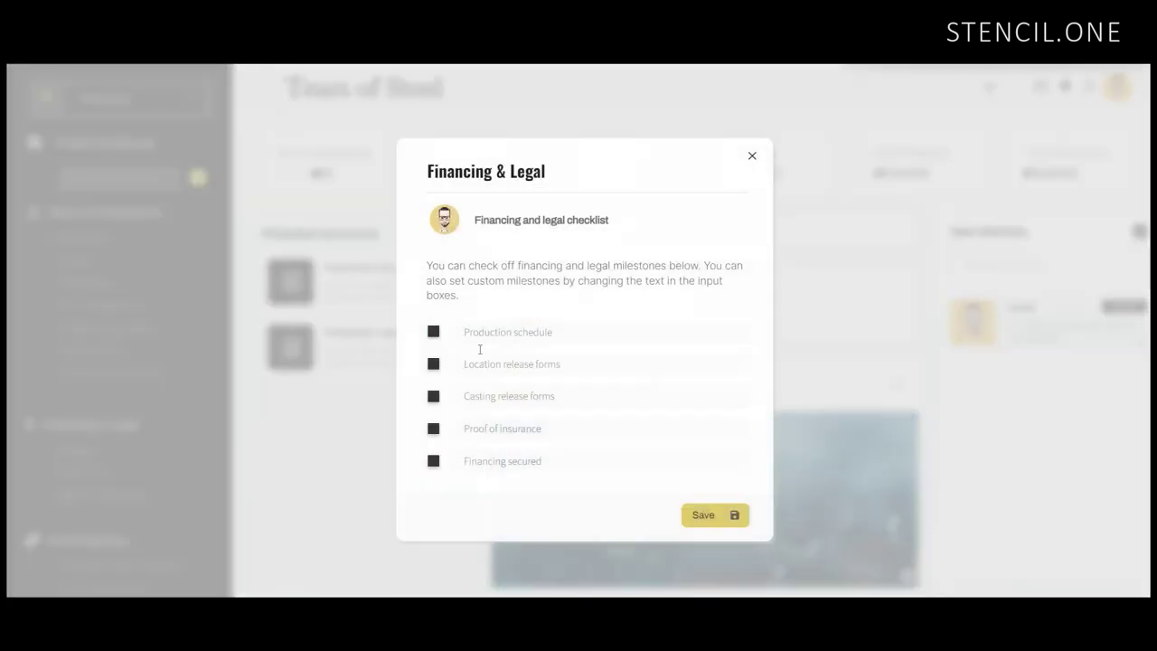
{"action": "left_click", "coordinate": [434, 331]}
{"action": "left_click", "coordinate": [433, 398]}
{"action": "left_click", "coordinate": [704, 516]}
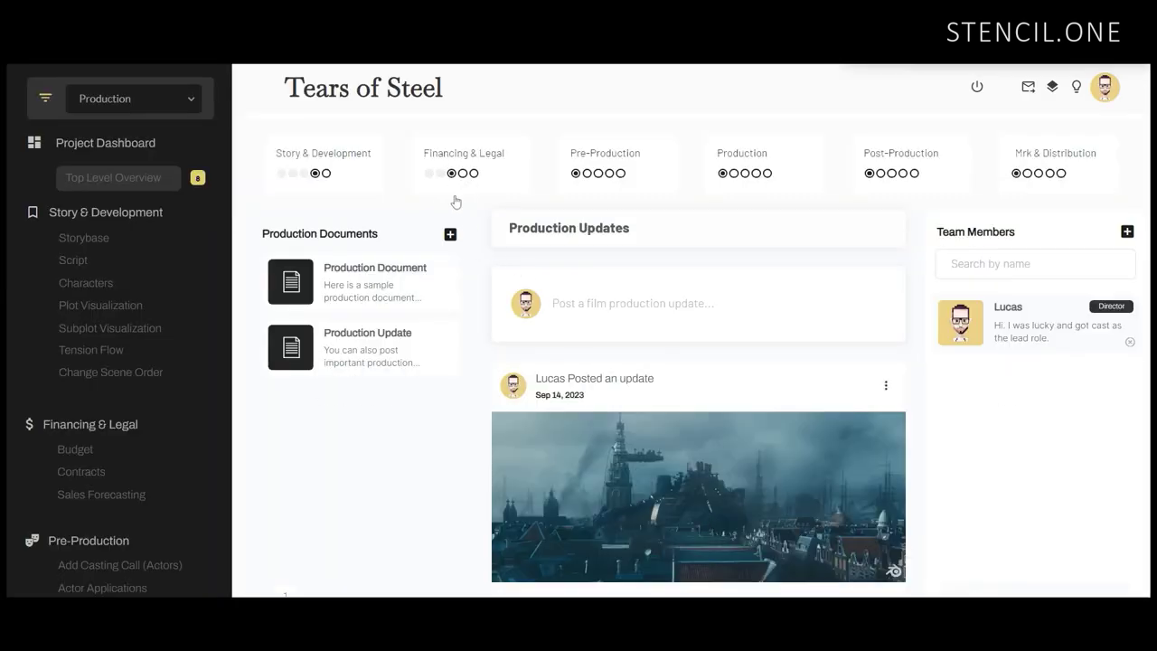
Step: Change the first Financing & Legal milestone text to 'I can change this'
{"action": "left_click", "coordinate": [499, 182]}
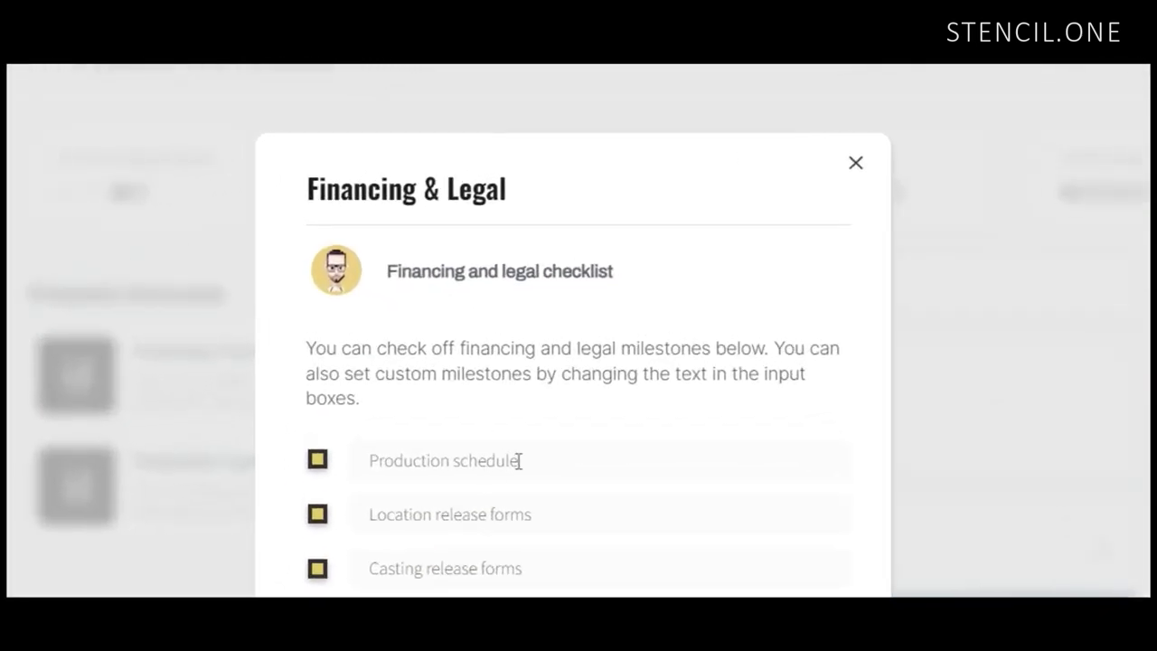
{"action": "left_click", "coordinate": [506, 461]}
{"action": "type", "text": "I can change this"}
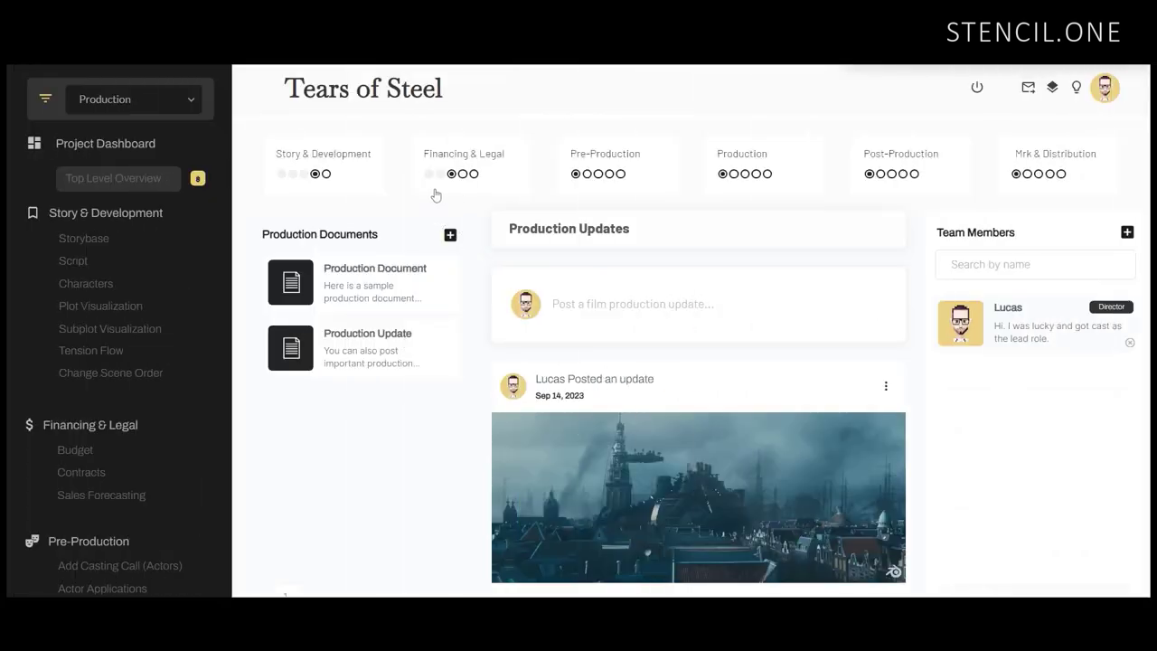
Step: Delete the custom first Financing & Legal milestone text and close the checklist
{"action": "left_click", "coordinate": [500, 191]}
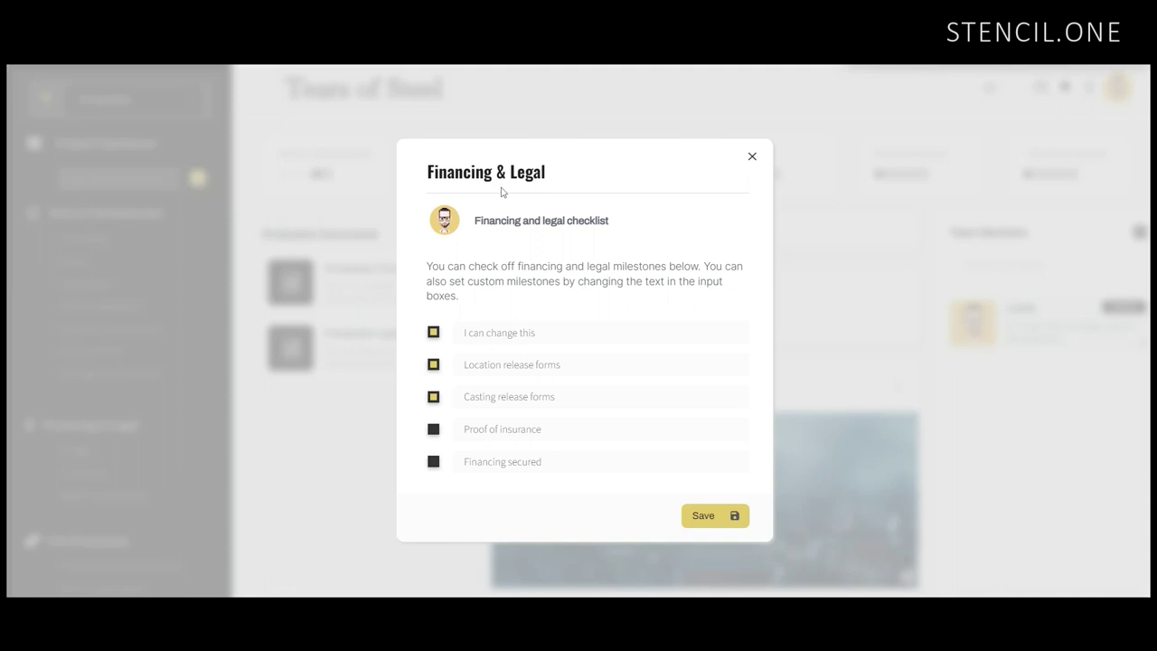
{"action": "triple_click", "coordinate": [532, 333]}
{"action": "key", "text": "BackSpace"}
{"action": "left_click", "coordinate": [751, 159]}
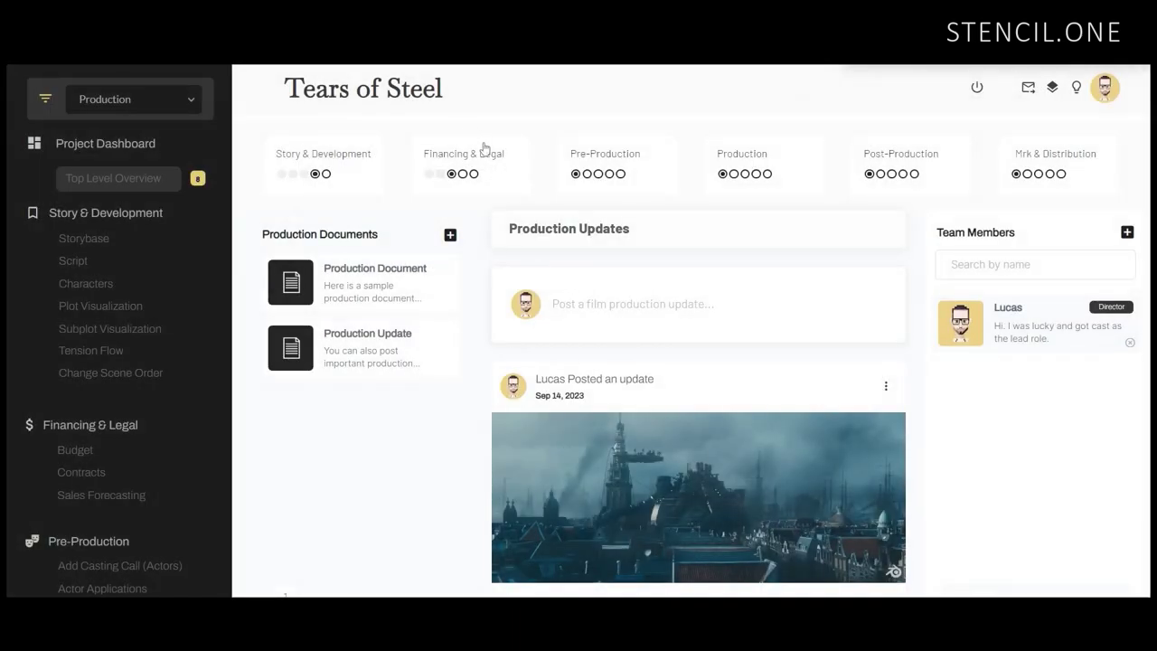
{"action": "left_click", "coordinate": [495, 183]}
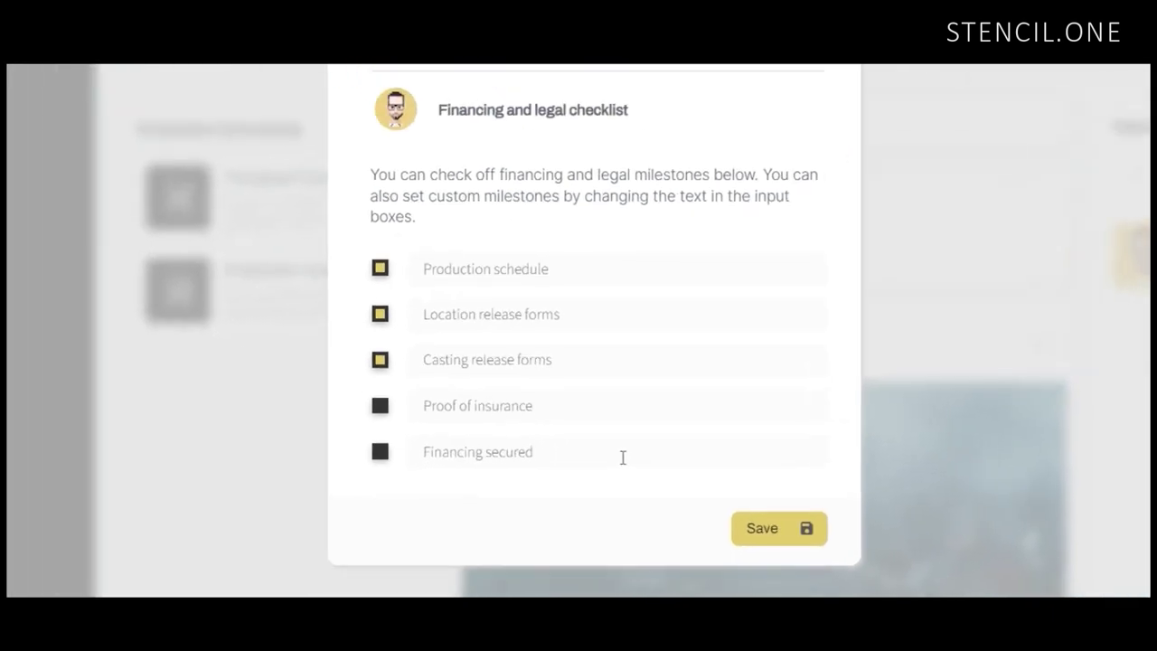
{"action": "left_click", "coordinate": [754, 162]}
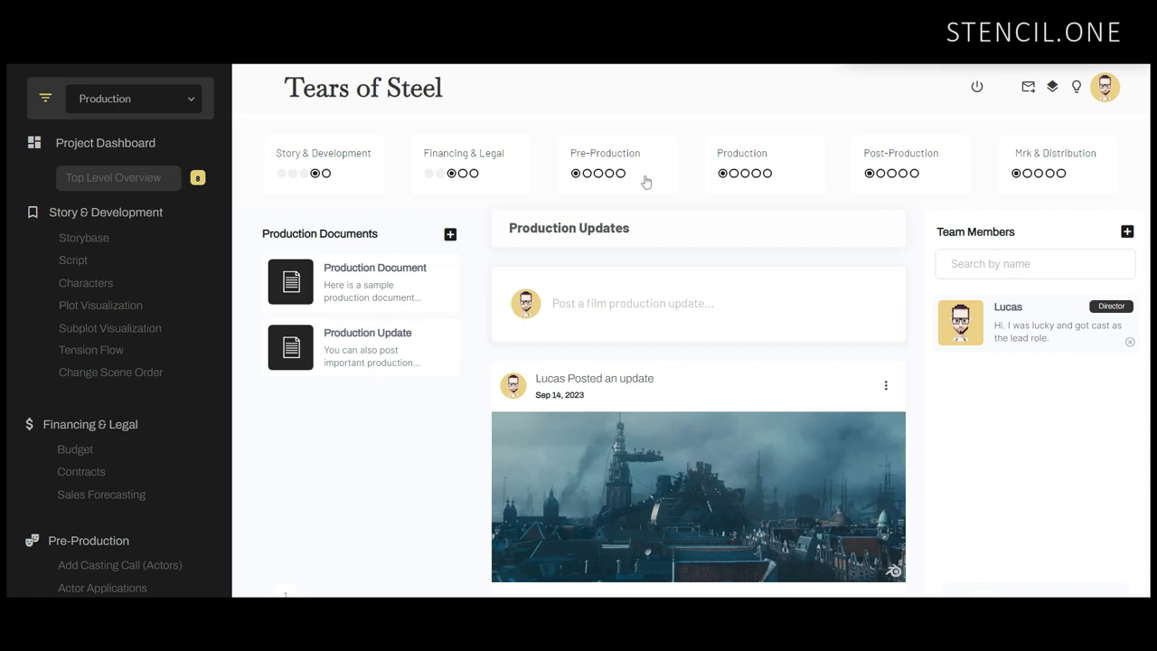
{"action": "left_click", "coordinate": [646, 182]}
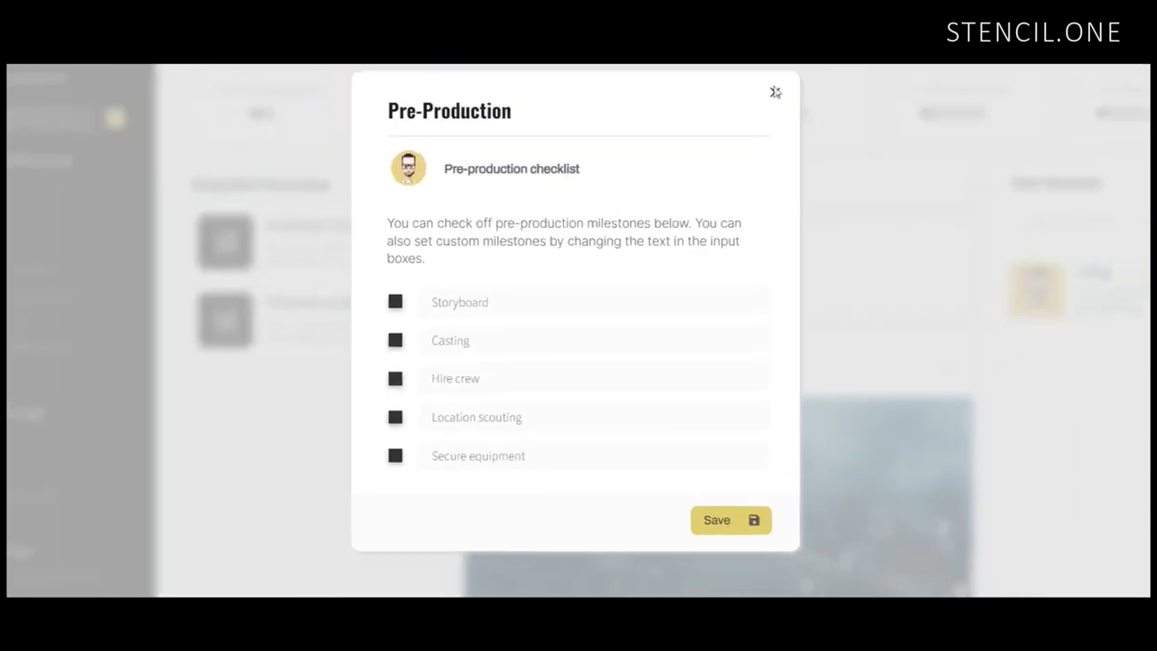
{"action": "left_click", "coordinate": [774, 92]}
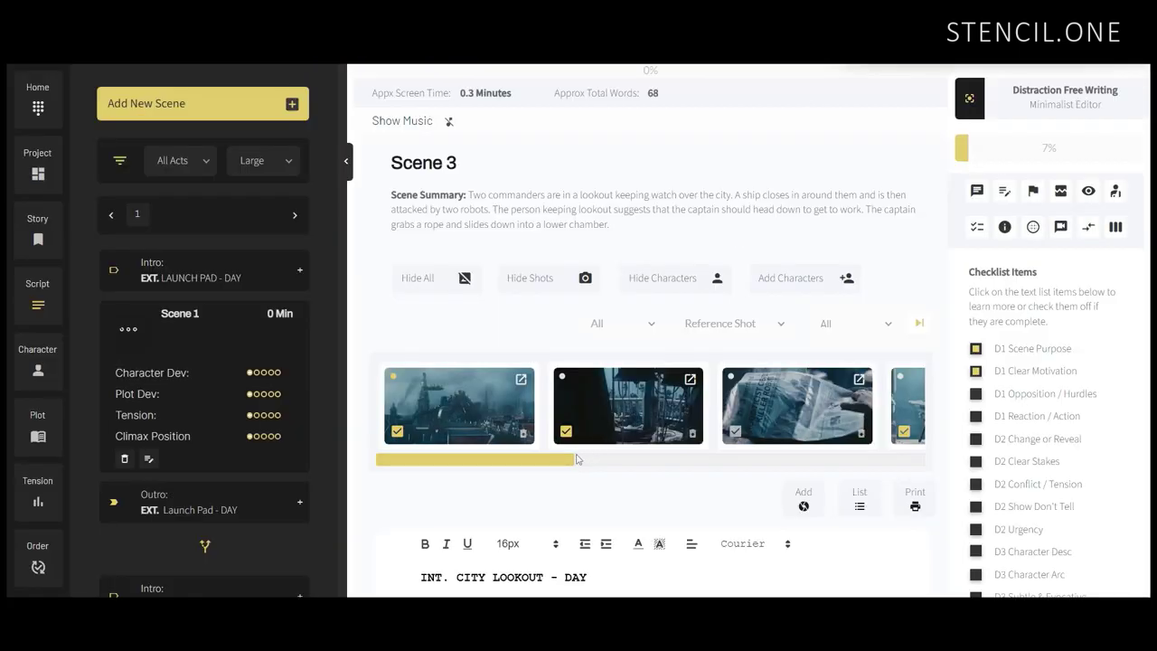
{"action": "mouse_move", "coordinate": [545, 463]}
{"action": "left_mouse_down"}
{"action": "mouse_move", "coordinate": [599, 470]}
{"action": "mouse_move", "coordinate": [530, 469]}
{"action": "left_mouse_up"}
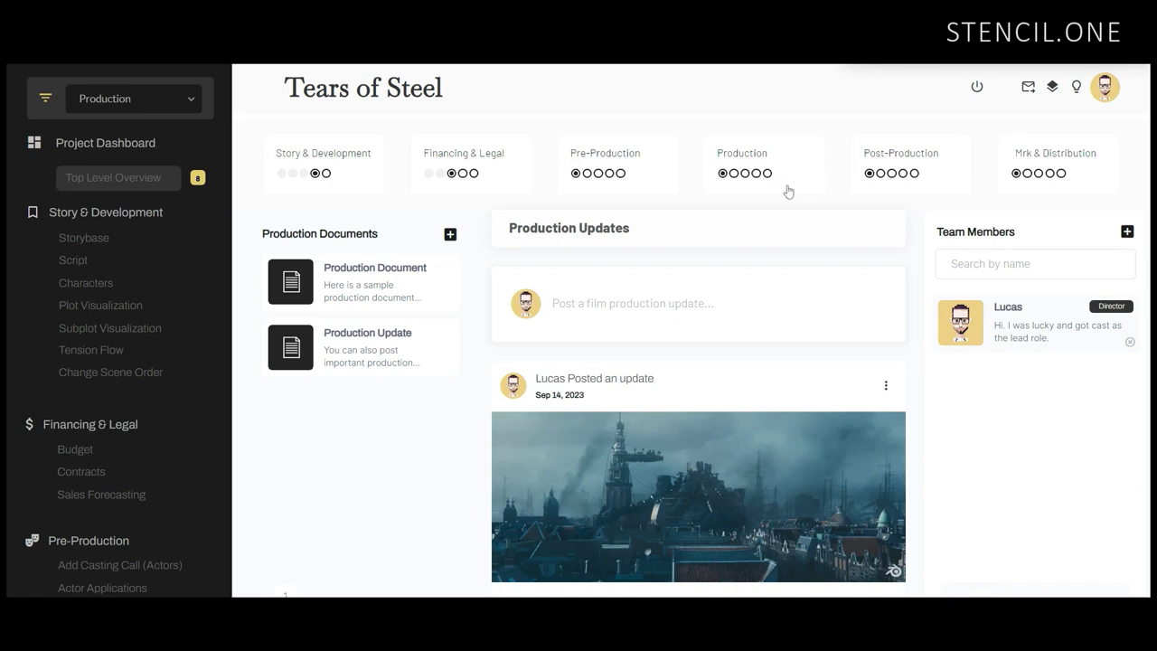
Step: Look over the Production stage milestone checklist, then close it
{"action": "left_click", "coordinate": [787, 190]}
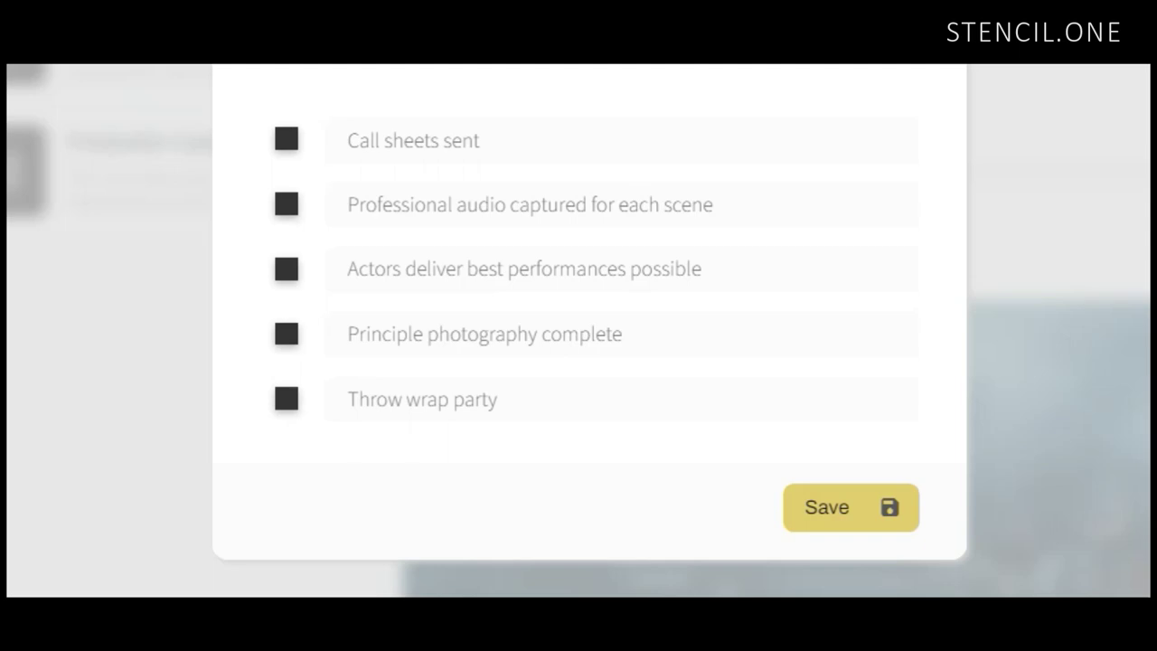
{"action": "left_click", "coordinate": [790, 77]}
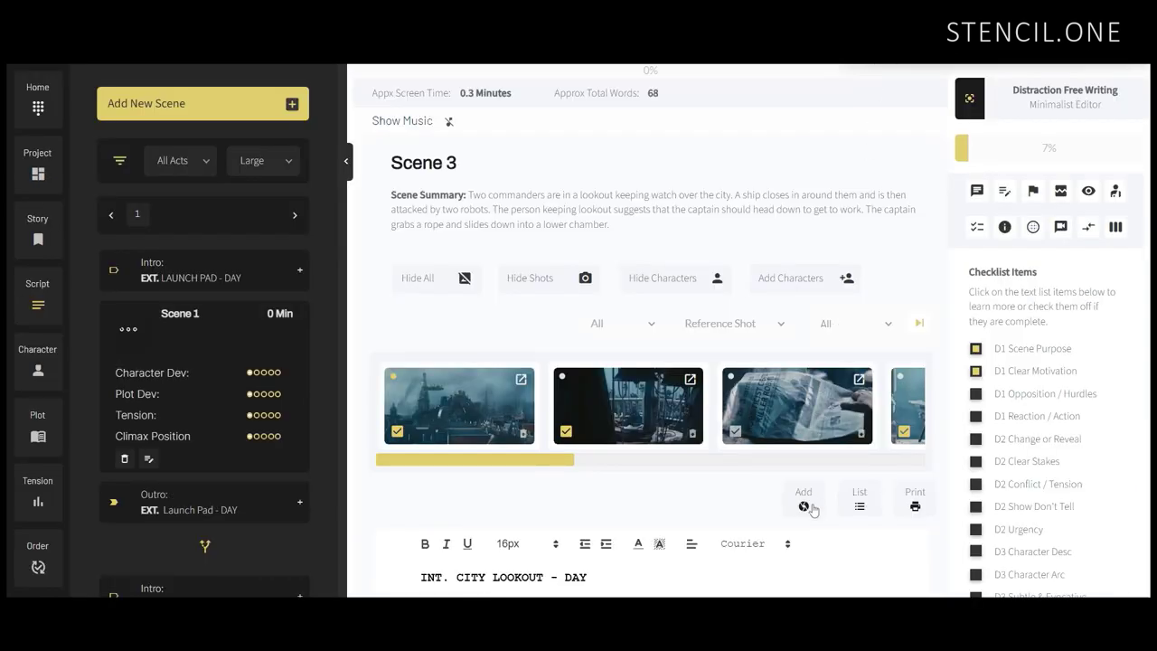
Step: Switch the side panel to script feedback and view Scene 3's shot details on the Coverage tab
{"action": "left_click", "coordinate": [977, 190]}
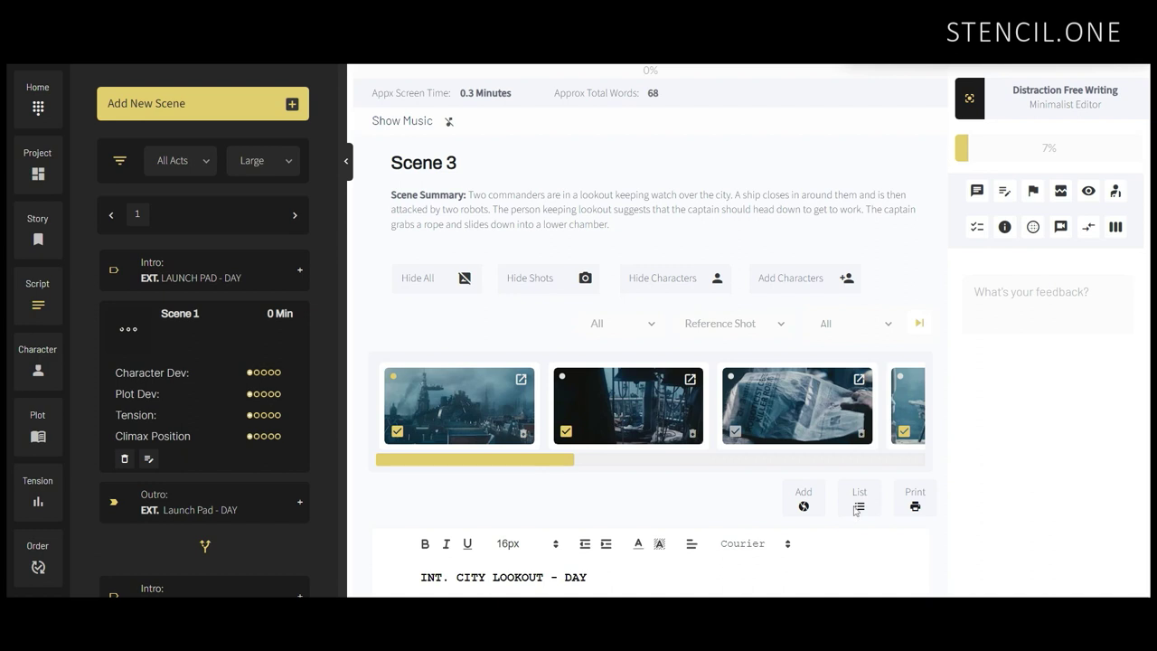
{"action": "left_click", "coordinate": [856, 510]}
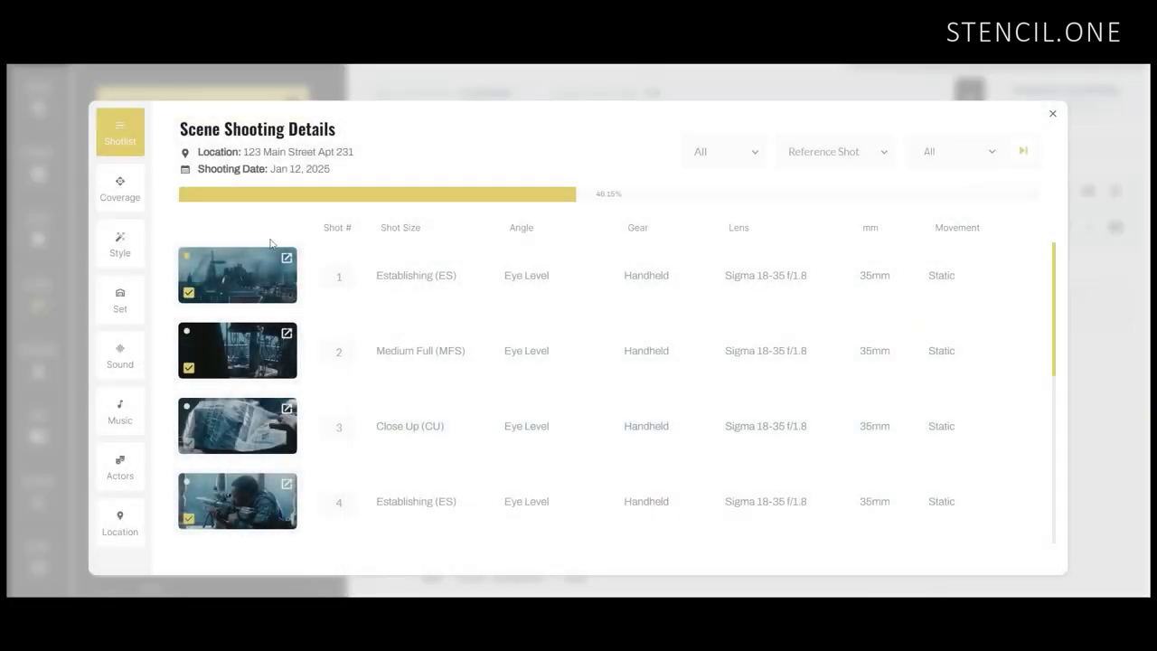
{"action": "left_click", "coordinate": [127, 194]}
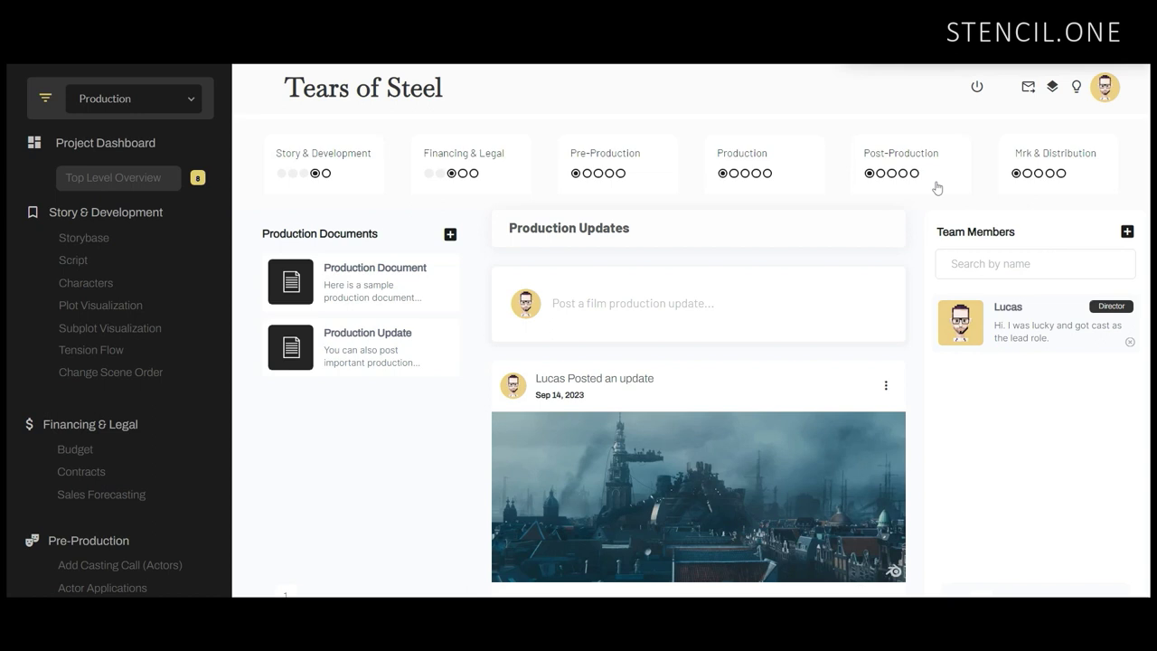
Step: Tick Shots organized in the Post Production milestone checklist and close it
{"action": "left_click", "coordinate": [937, 188]}
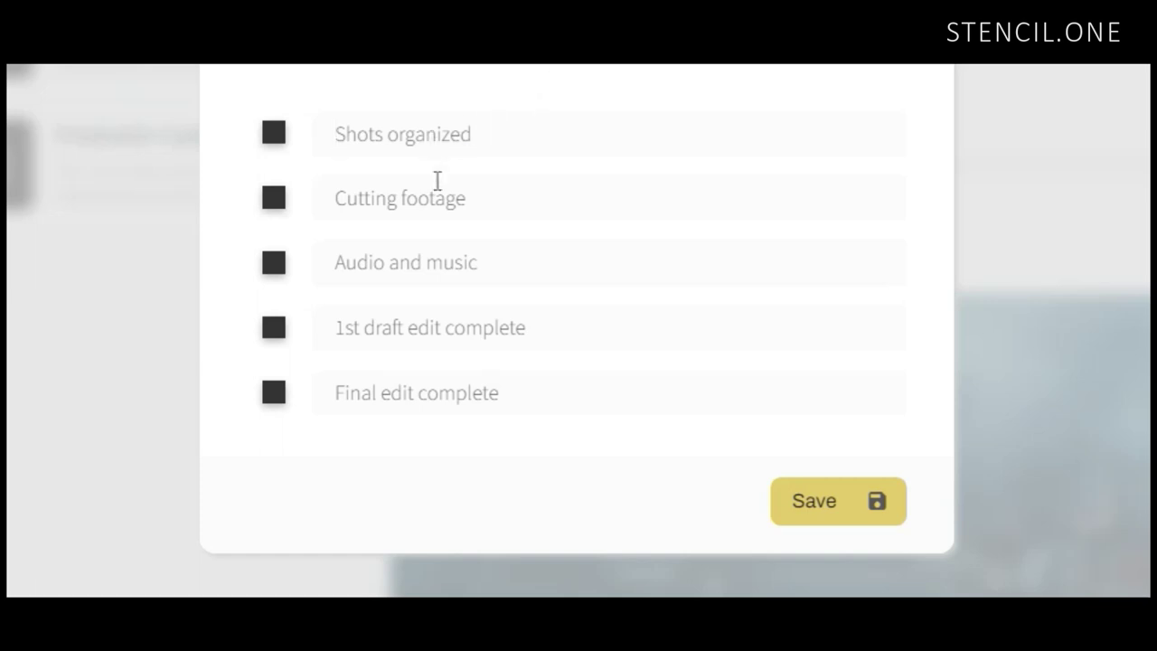
{"action": "left_click", "coordinate": [274, 135]}
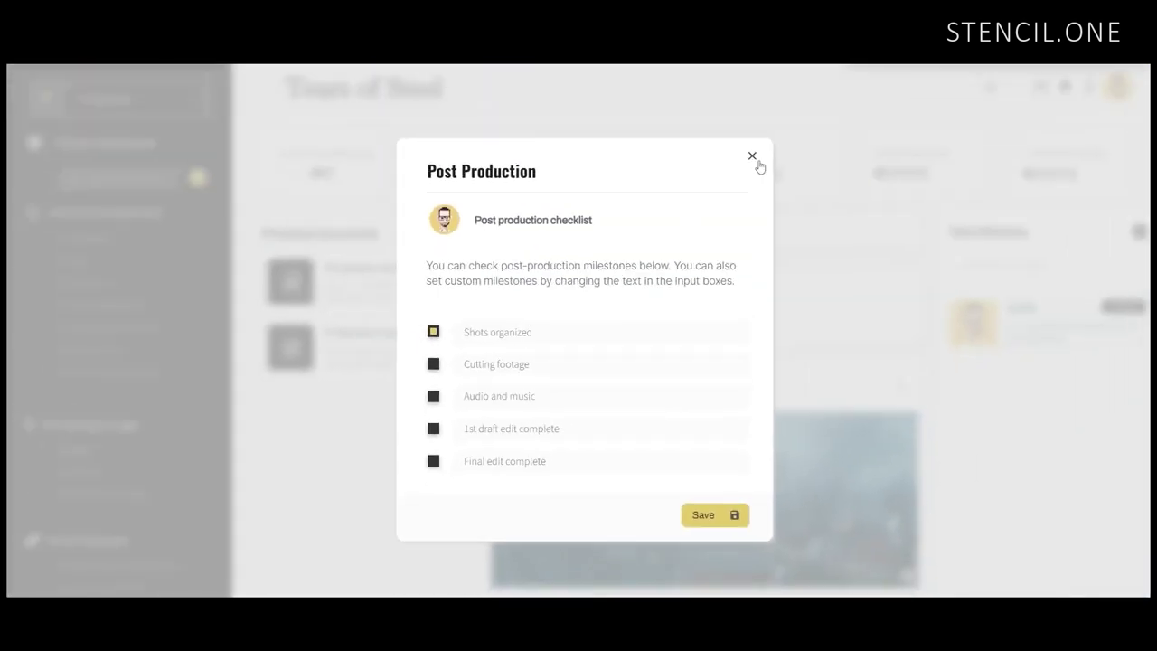
{"action": "left_click", "coordinate": [781, 87]}
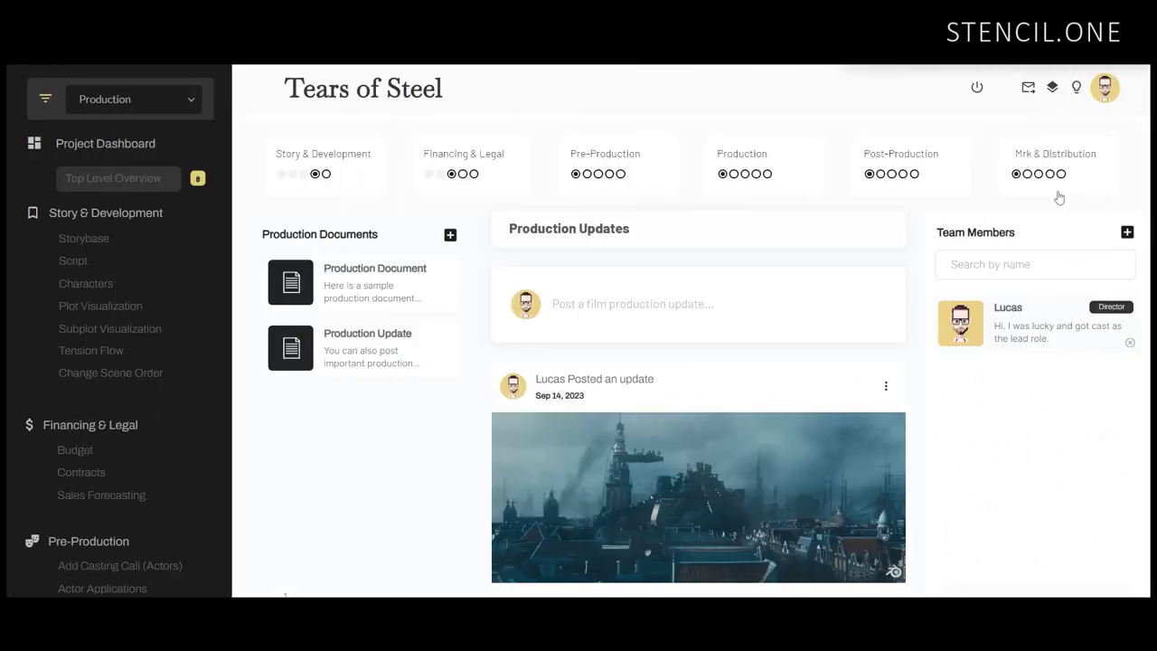
{"action": "left_click", "coordinate": [1058, 195]}
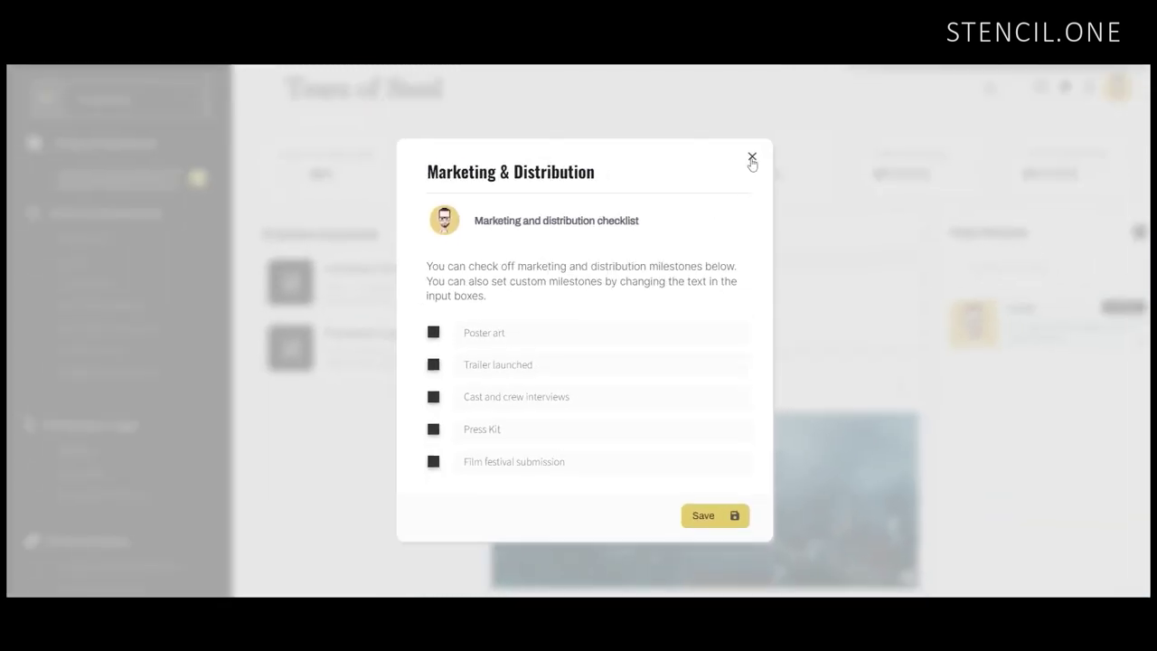
{"action": "left_click", "coordinate": [752, 160]}
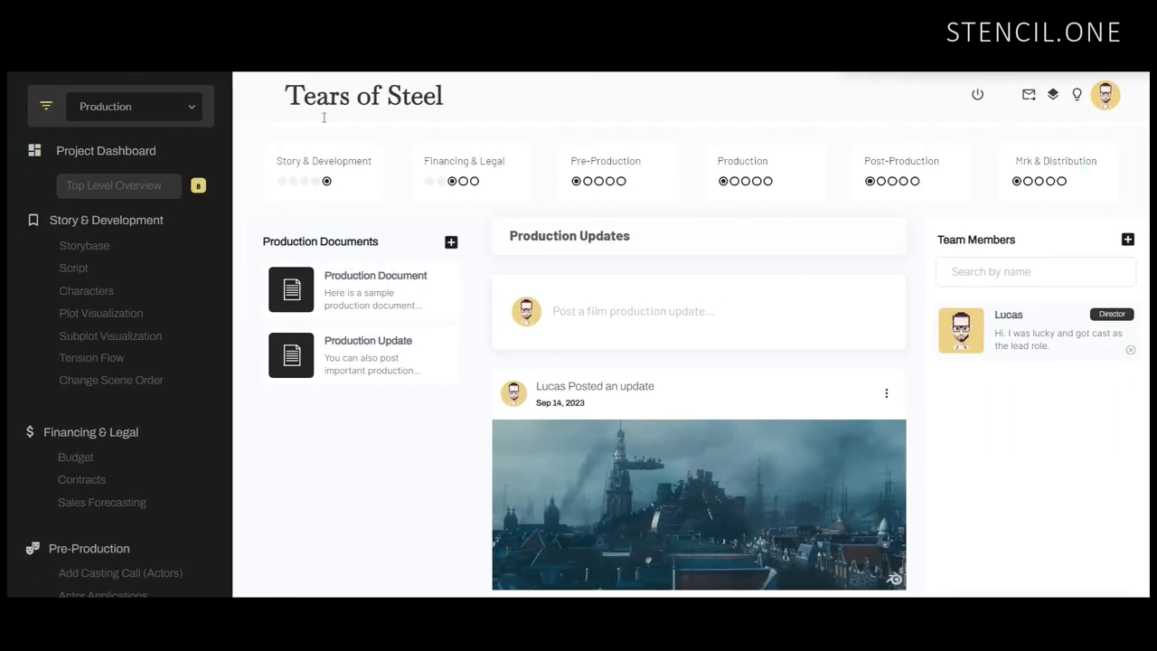
Step: Open the Story & Development checklist to confirm all five milestones are ticked
{"action": "left_click", "coordinate": [304, 184]}
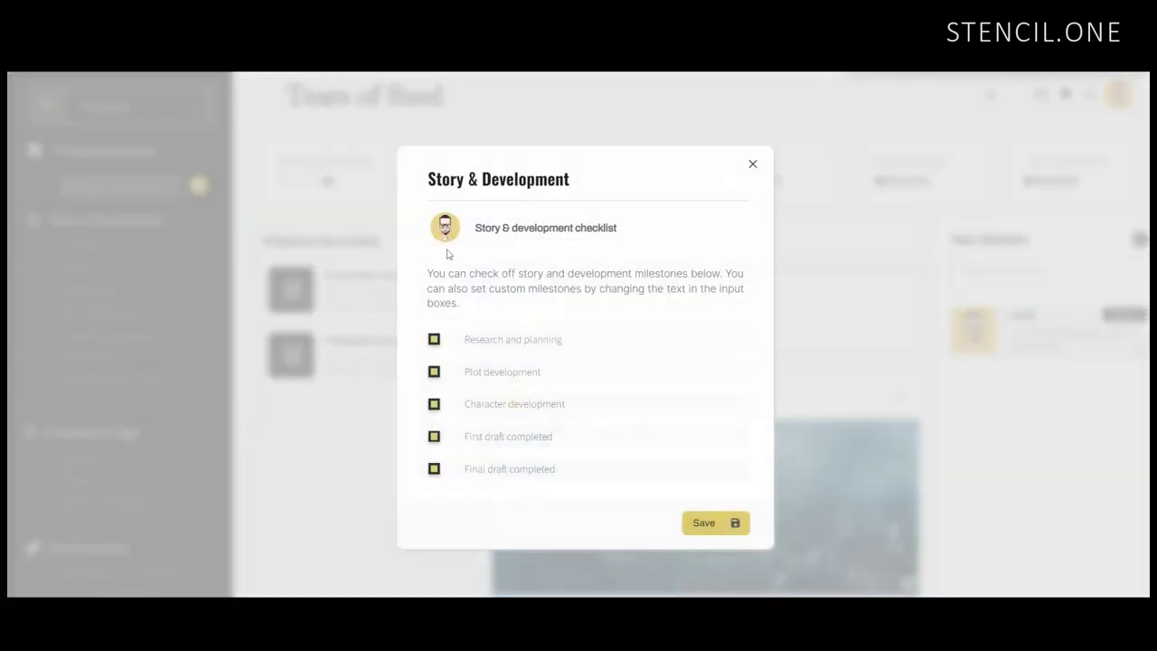